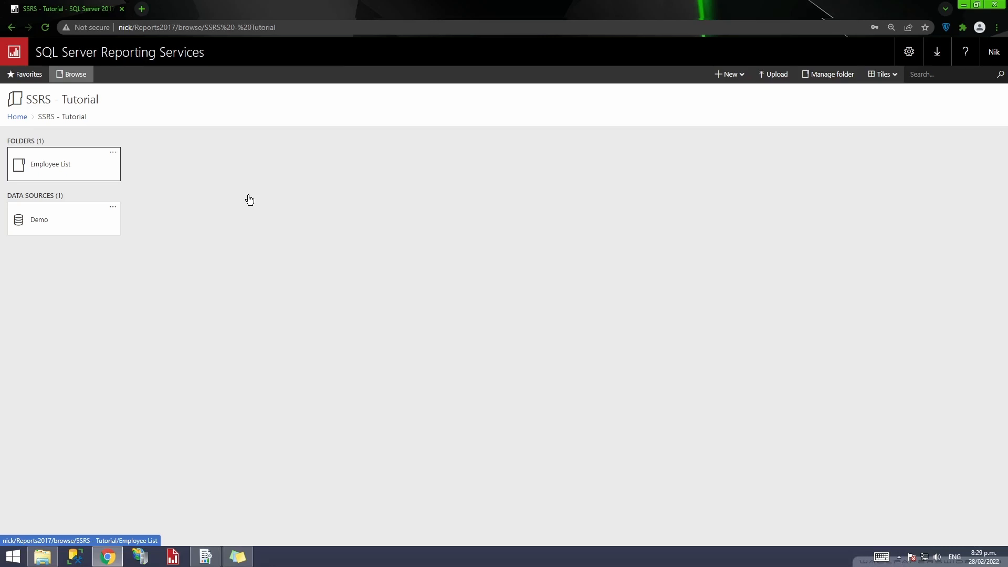
Create a new shared dataset in Report Builder using the Demo data source from the SSRS - Tutorial folder
{"action": "left_click", "coordinate": [741, 74]}
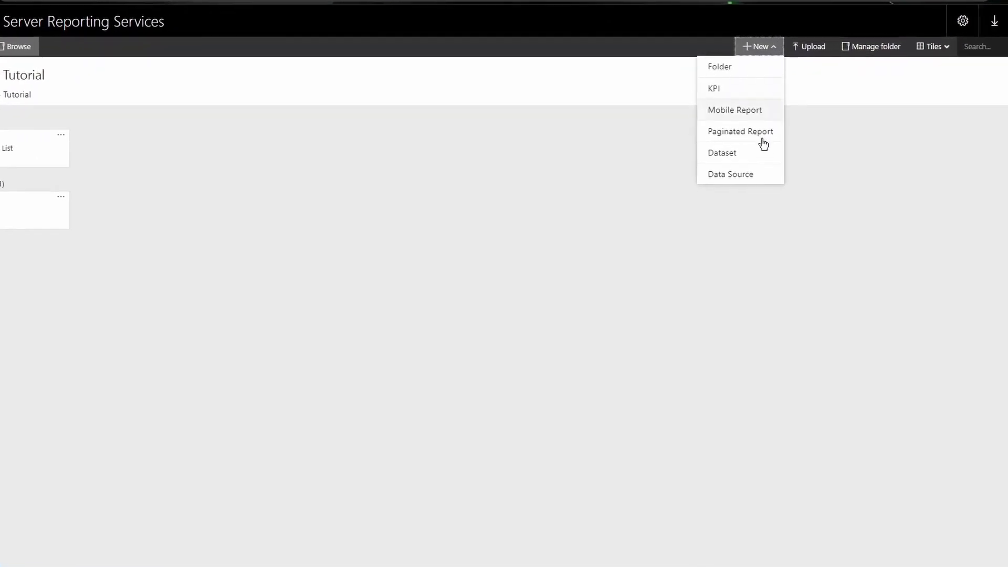
{"action": "left_click", "coordinate": [747, 159]}
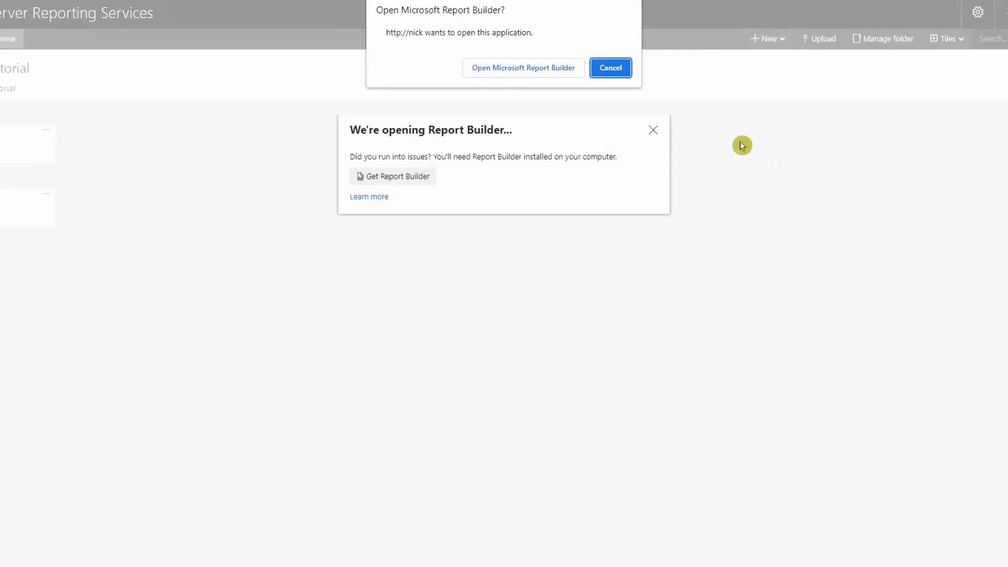
{"action": "left_click", "coordinate": [487, 70]}
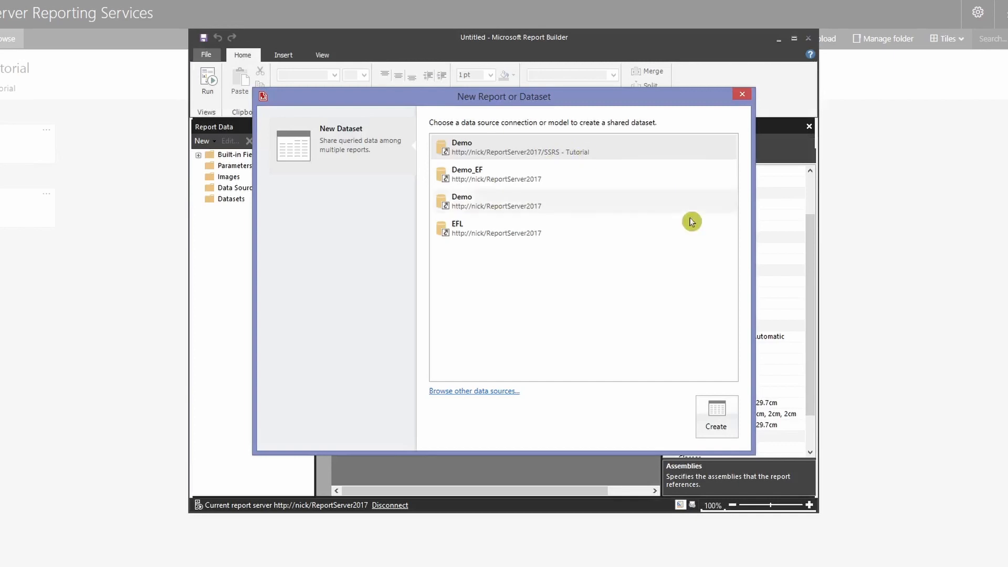
{"action": "left_click", "coordinate": [720, 430]}
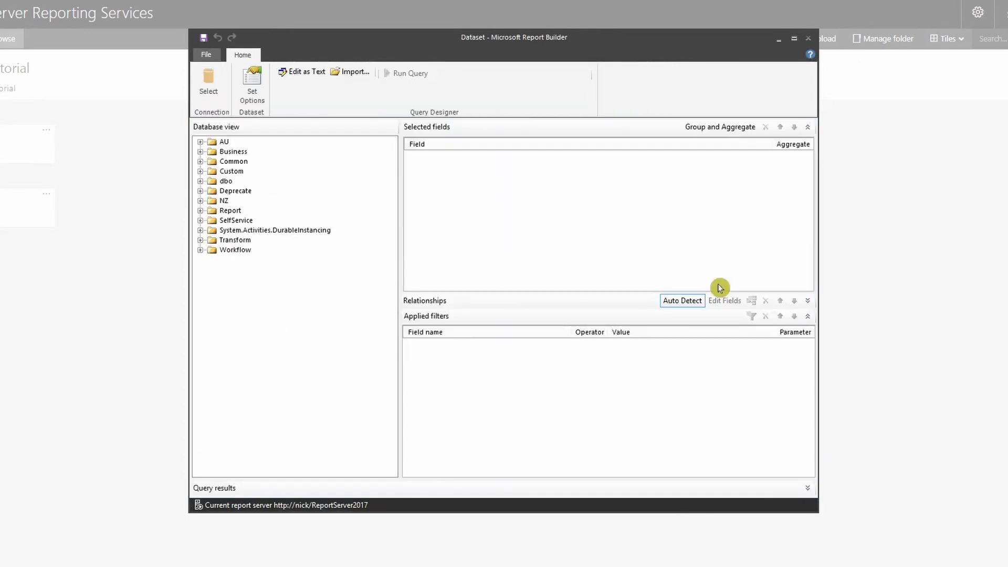
Compare the text query editor with the visual designer and browse the tables in the dbo schema
{"action": "left_click", "coordinate": [299, 72]}
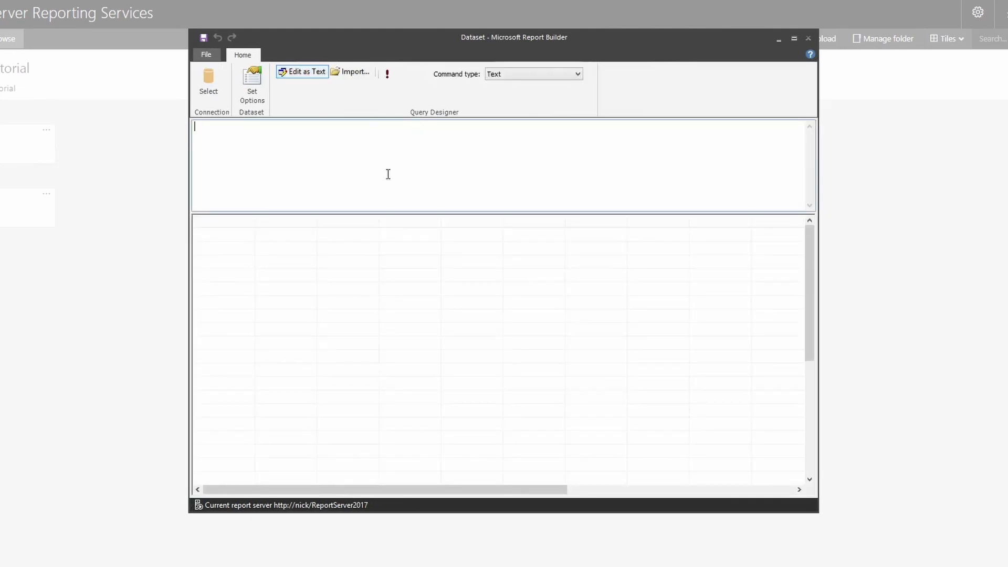
{"action": "left_click", "coordinate": [303, 76]}
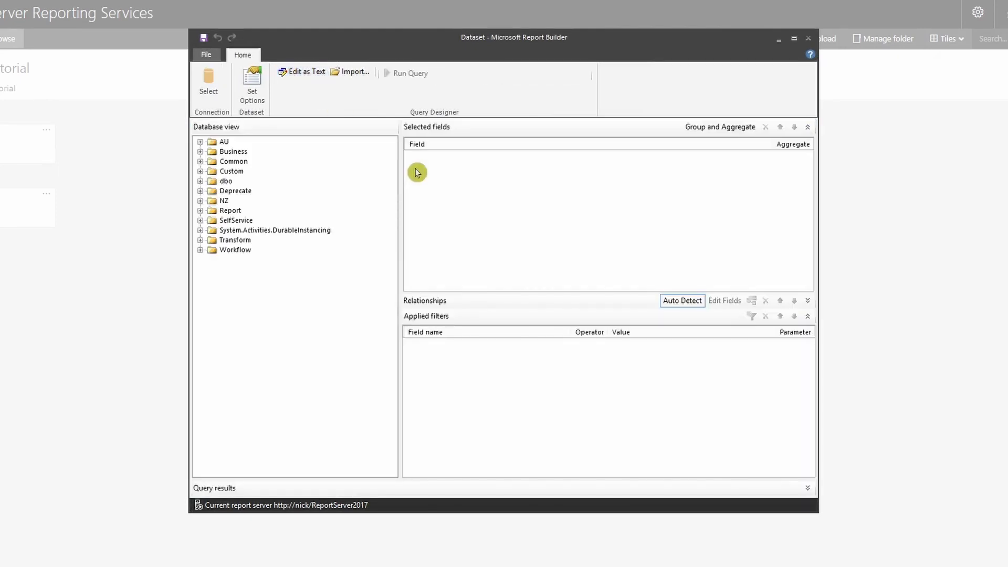
{"action": "left_click", "coordinate": [200, 182]}
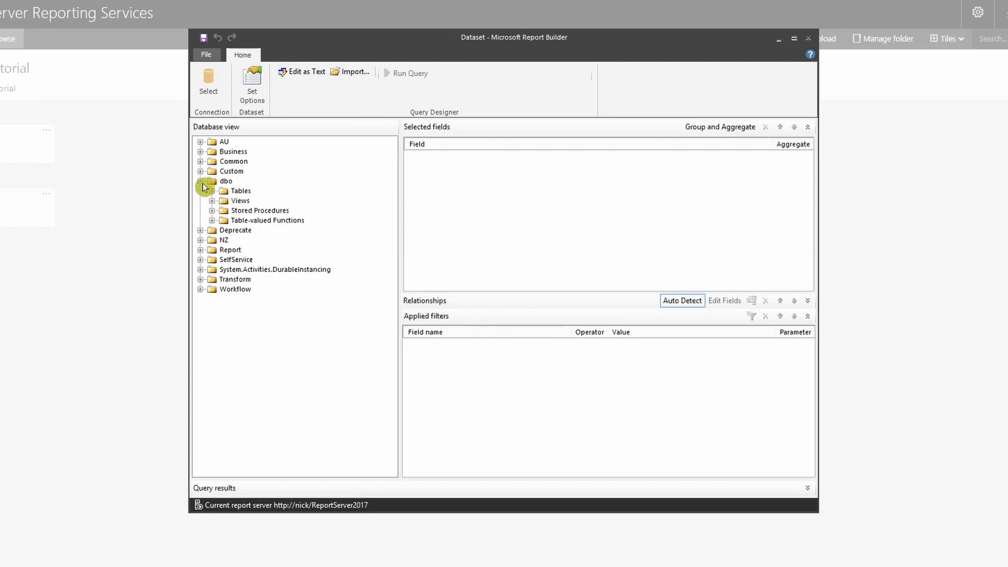
{"action": "left_click", "coordinate": [212, 191]}
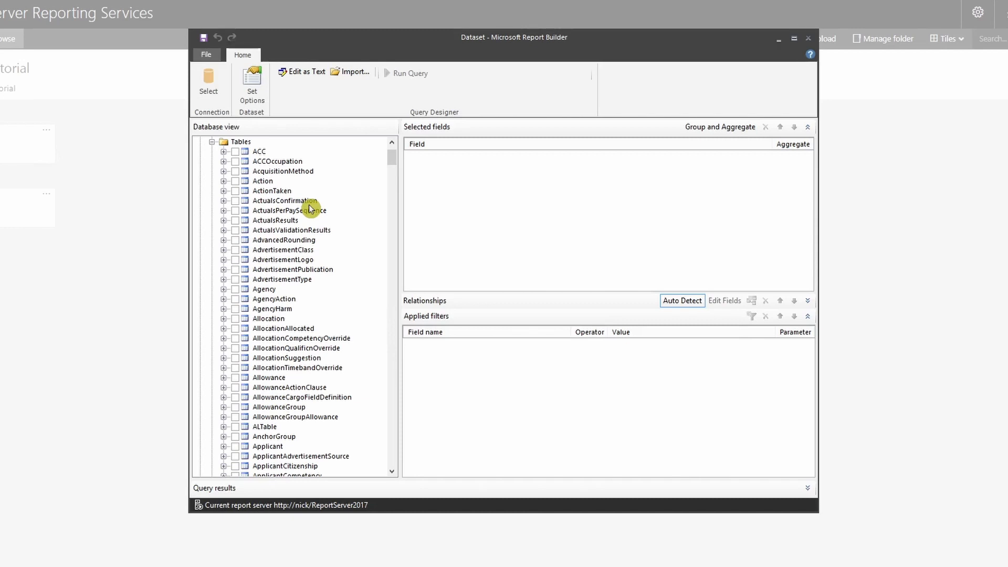
{"action": "left_click", "coordinate": [212, 141]}
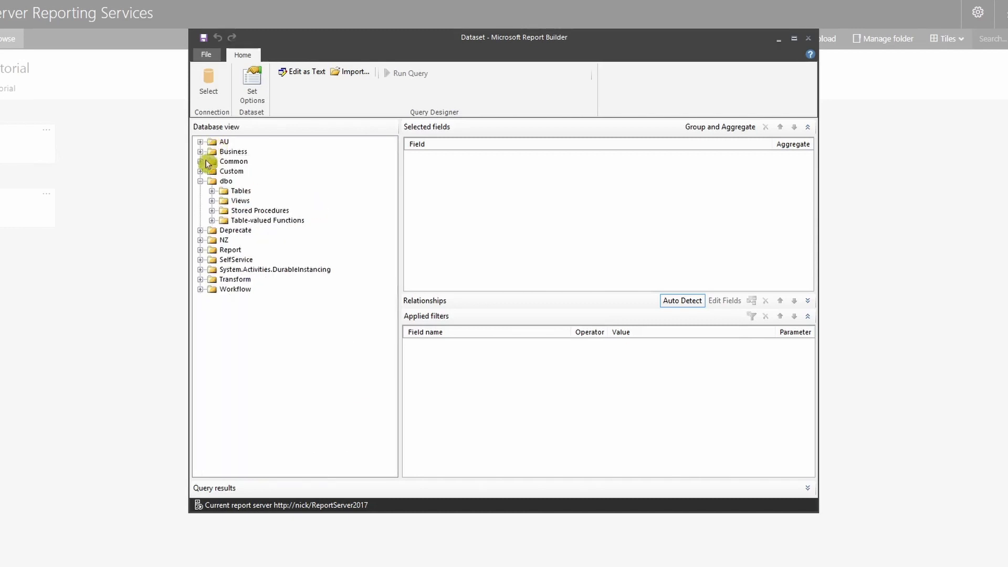
{"action": "left_click", "coordinate": [201, 181]}
Write and run a text query selecting EmployeeCode, FirstNames, LastName, Gender, StartDate and TerminationDate from Employee
{"action": "left_click", "coordinate": [311, 74]}
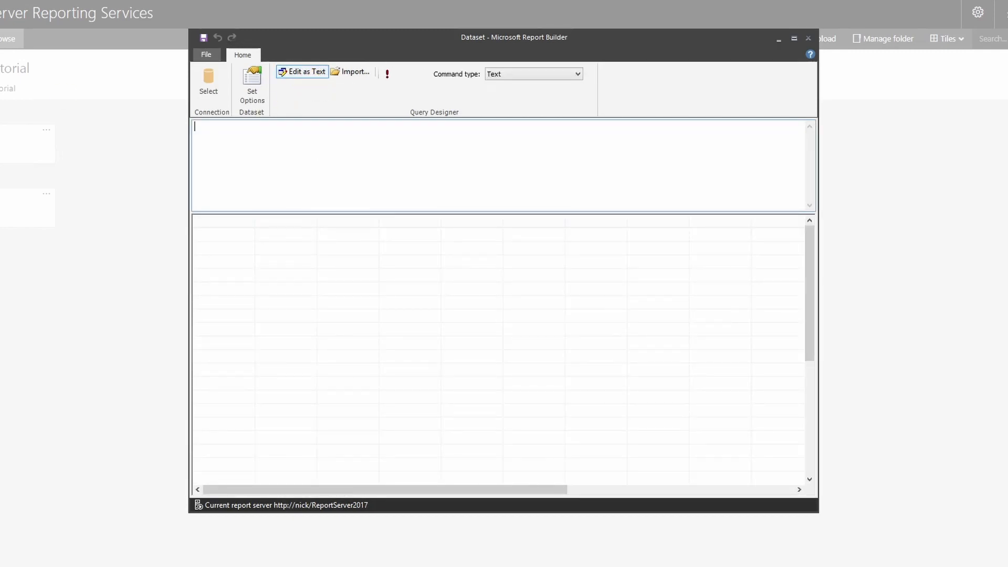
{"action": "type", "text": "SELECT   Employee.EmployeeCode   ,Employee.FirstNames   ,Employee.LastName   ,Employee.Gender   ,Employee.StartDate   ,Employee.TerminationDate FROM   Employee"}
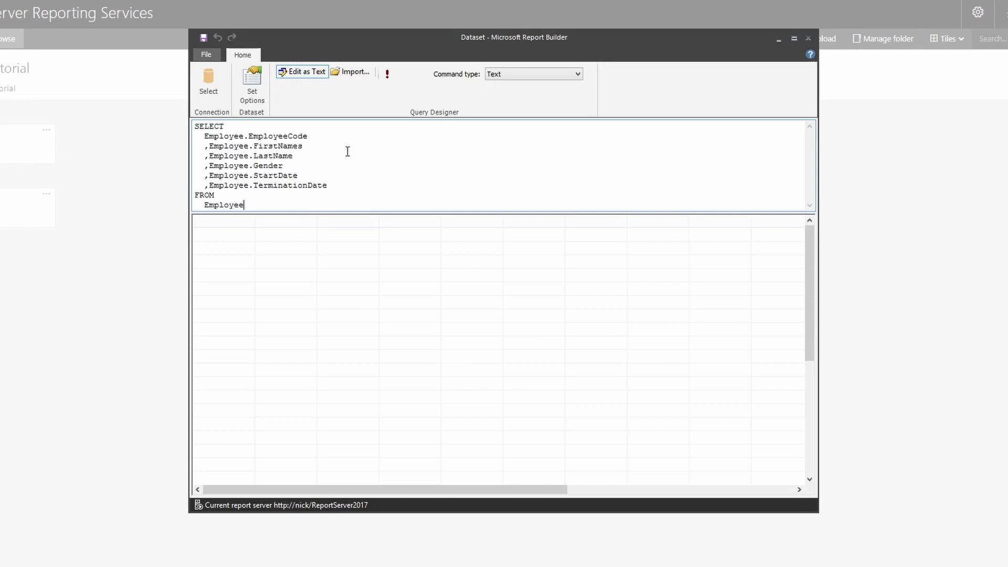
{"action": "left_click", "coordinate": [389, 75]}
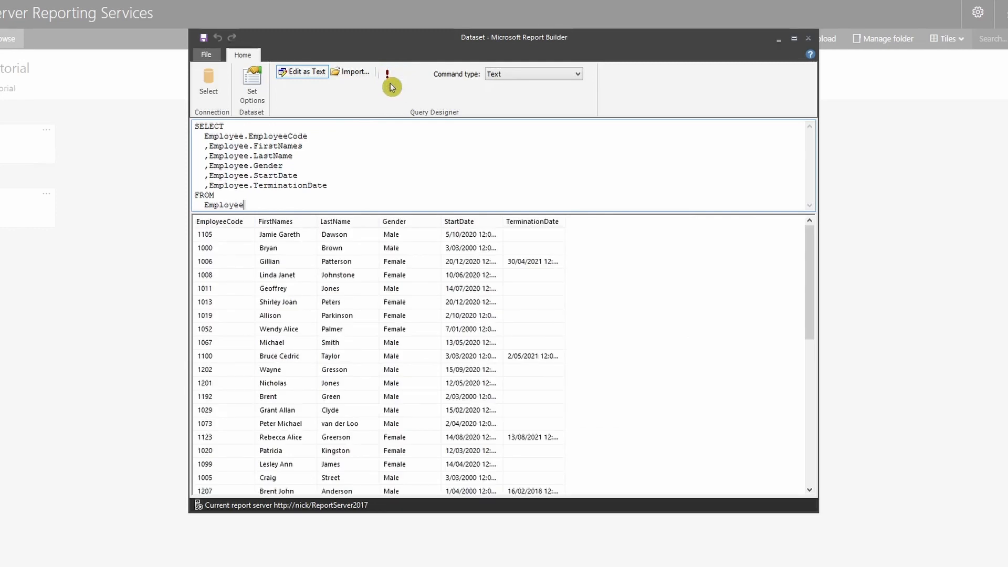
Try to switch the text query back to the visual designer
{"action": "left_click", "coordinate": [312, 76]}
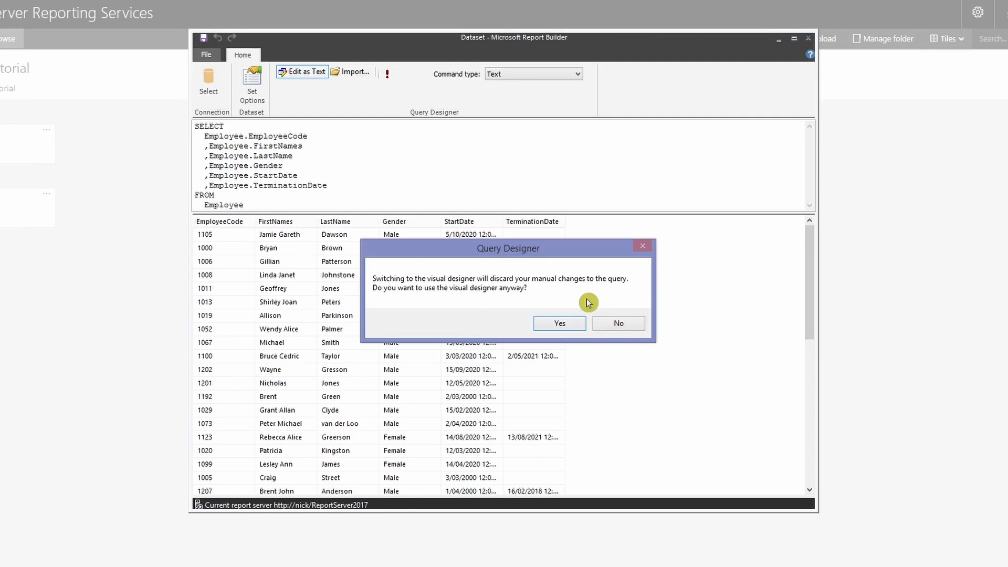
{"action": "left_click", "coordinate": [615, 323]}
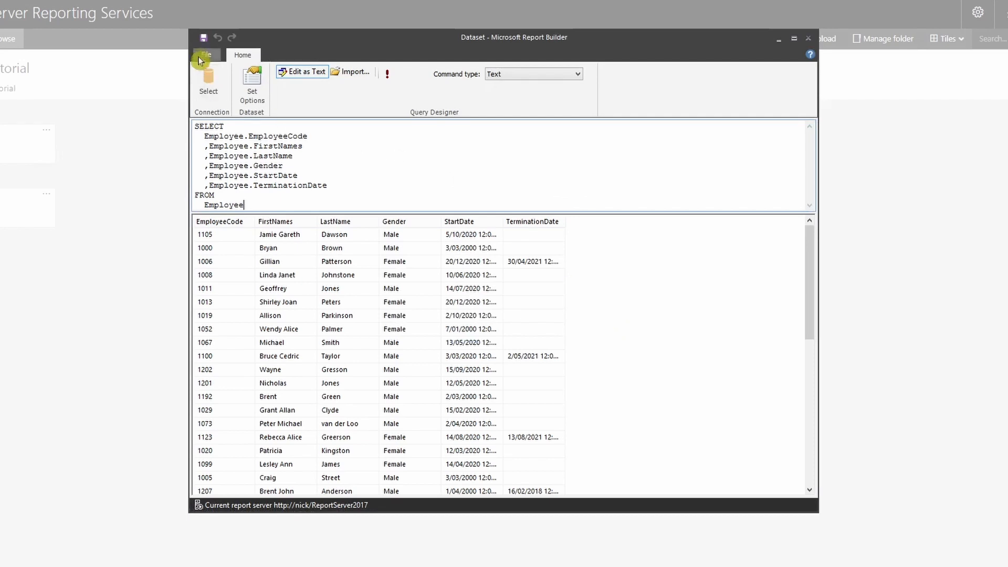
Examine the filter settings in the shared dataset's properties without changing them
{"action": "left_click", "coordinate": [205, 39]}
{"action": "left_click", "coordinate": [252, 98]}
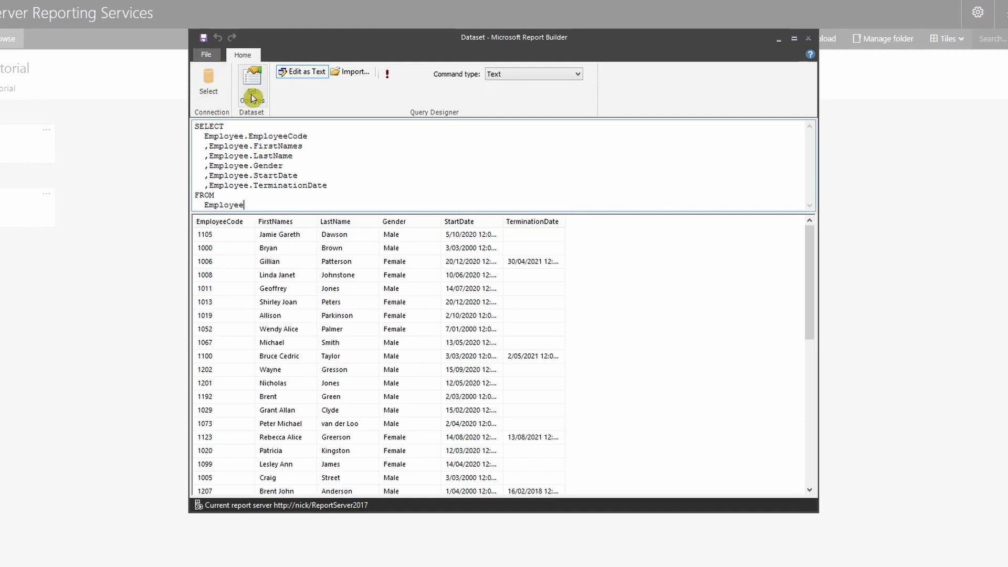
{"action": "left_click", "coordinate": [349, 137]}
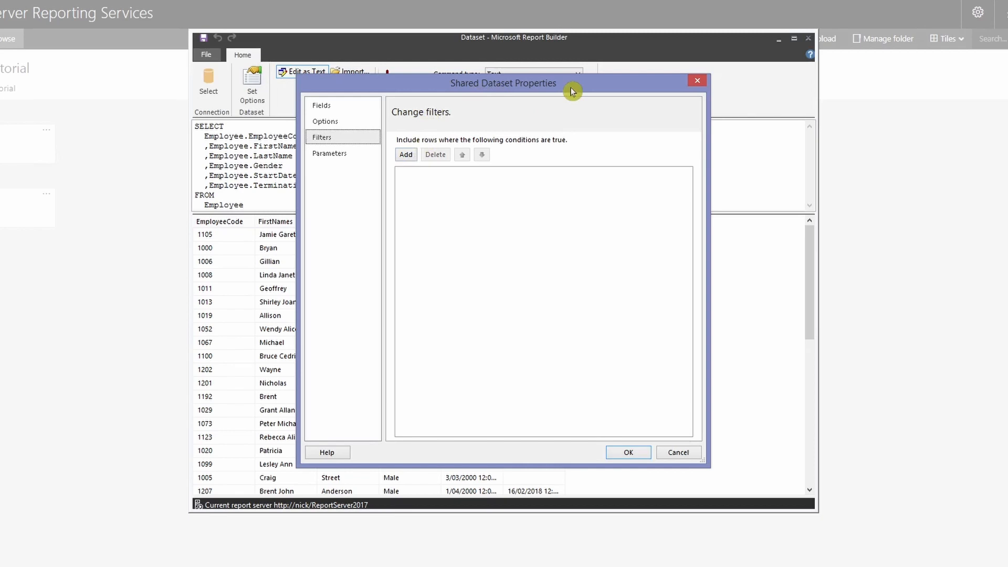
{"action": "left_click", "coordinate": [678, 454]}
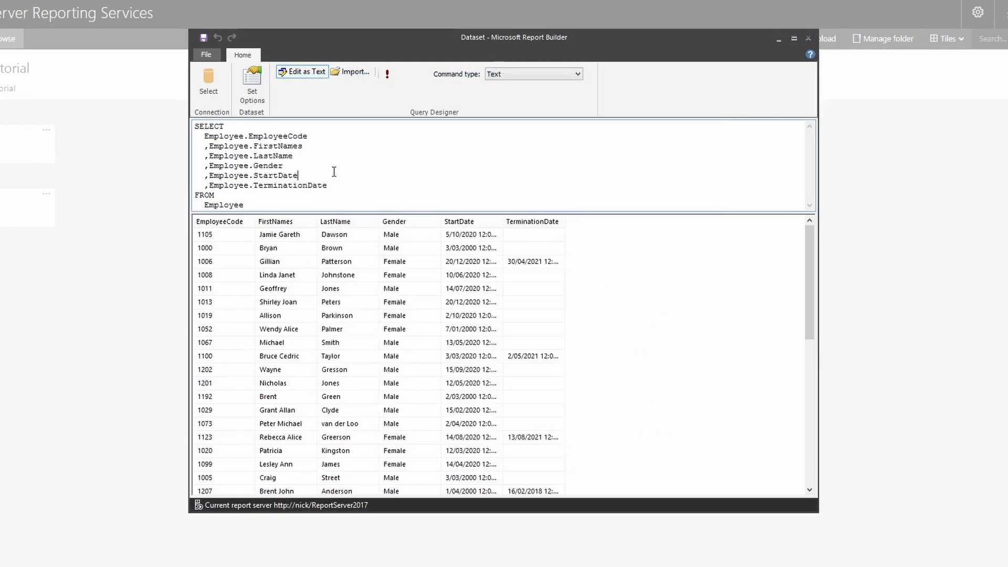
Save the dataset as Dataset.rsd in the SSRS - Tutorial folder on the report server and close Report Builder
{"action": "left_click", "coordinate": [357, 184]}
{"action": "left_click", "coordinate": [204, 38]}
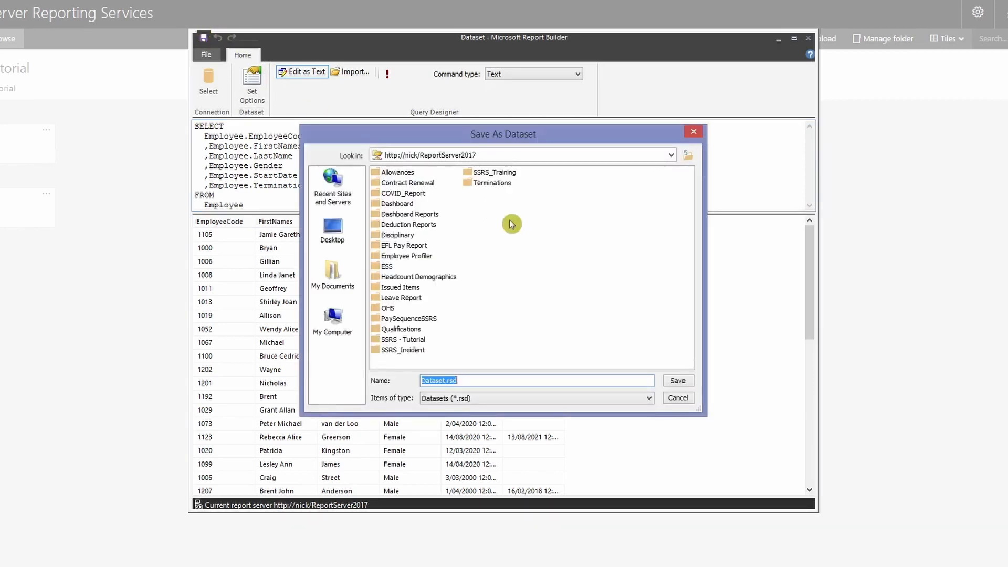
{"action": "double_click", "coordinate": [420, 340]}
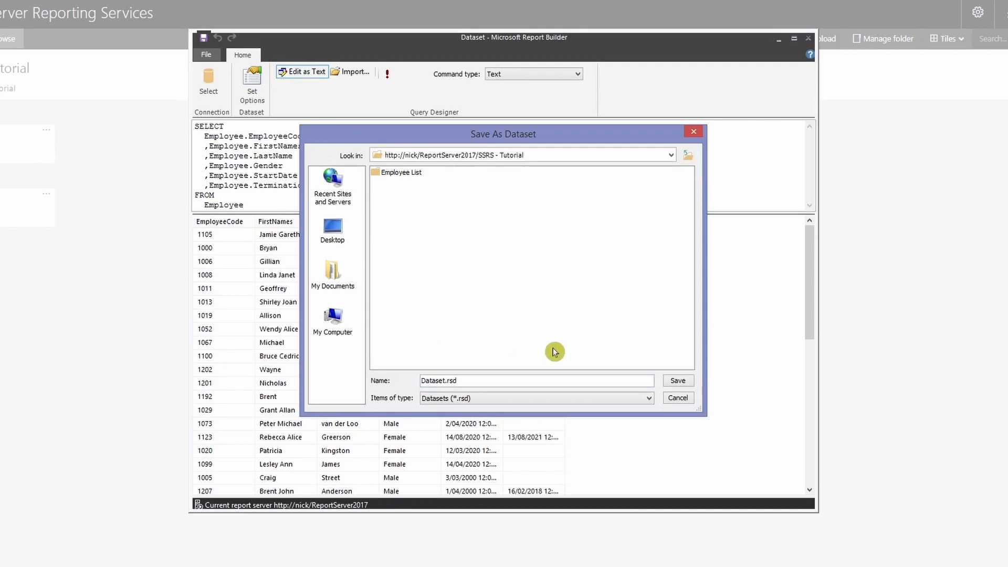
{"action": "left_click", "coordinate": [678, 380]}
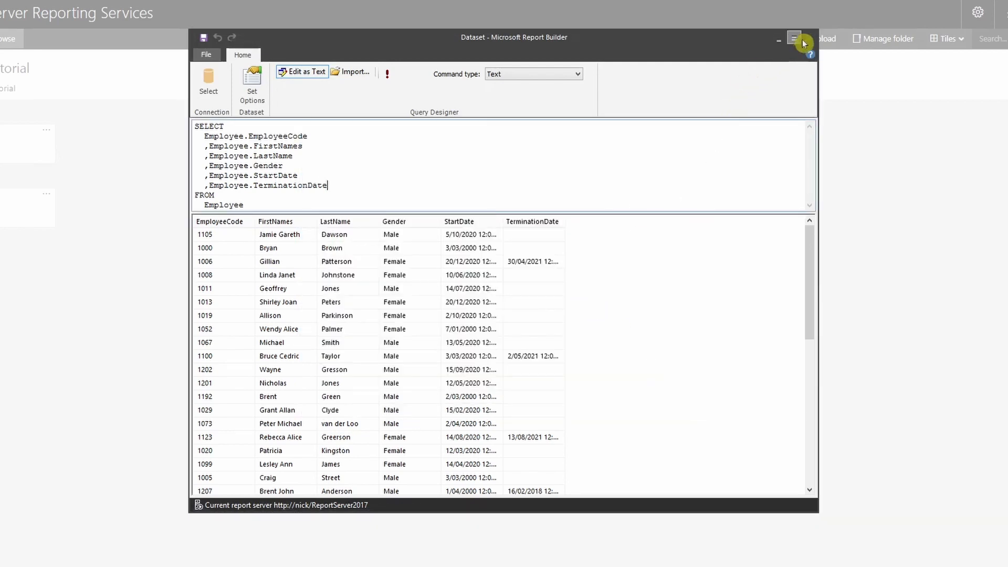
{"action": "left_click", "coordinate": [810, 39]}
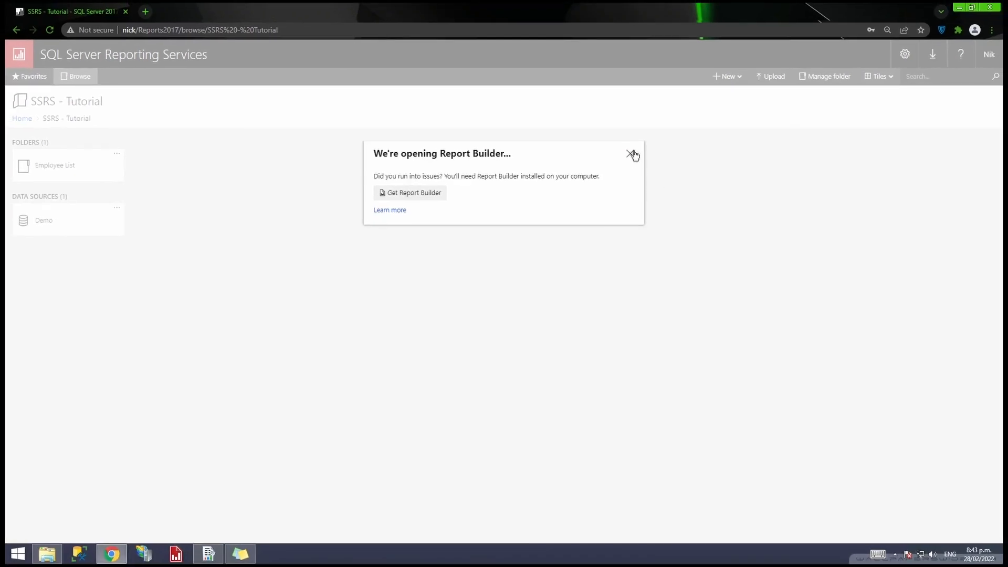
Dismiss the Report Builder launch notice in the browser and reload the SSRS - Tutorial folder page
{"action": "left_click", "coordinate": [631, 154]}
{"action": "right_click", "coordinate": [404, 213]}
{"action": "left_click", "coordinate": [434, 244]}
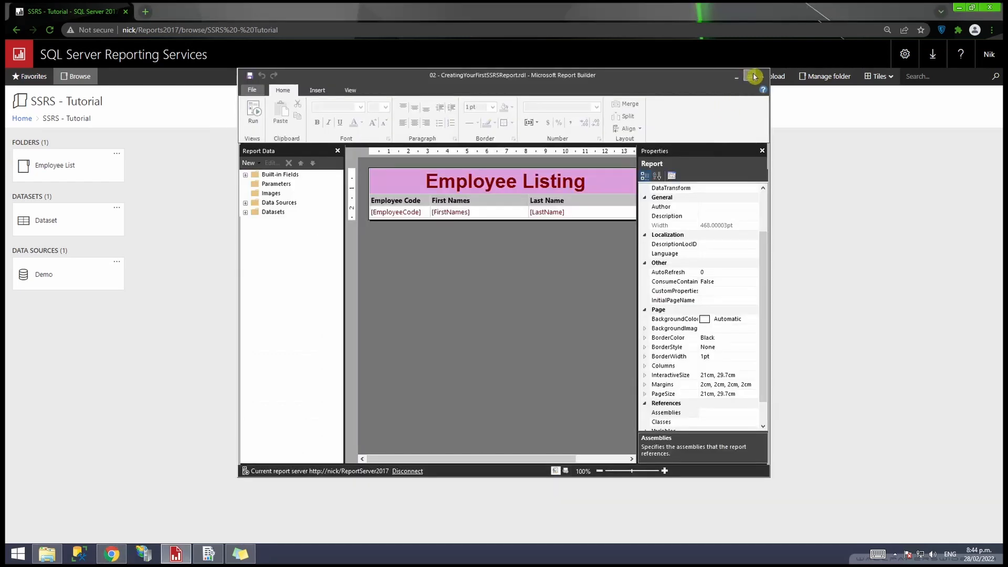
In Report Builder, maximize the 02 - CreatingYourFirstSSRSReport.rdl report and delete its EmployeeRecord dataset
{"action": "left_click", "coordinate": [751, 74]}
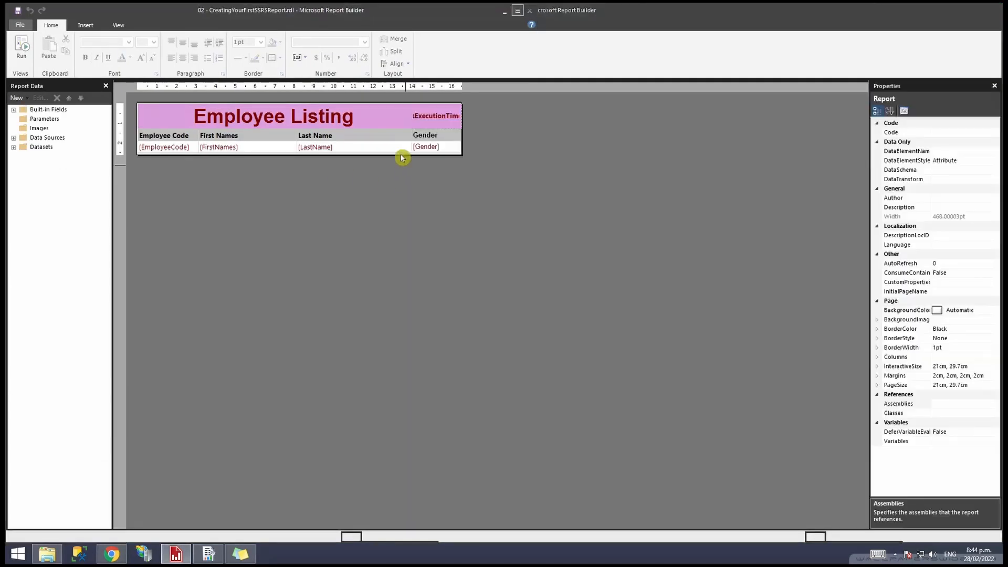
{"action": "left_click", "coordinate": [13, 147]}
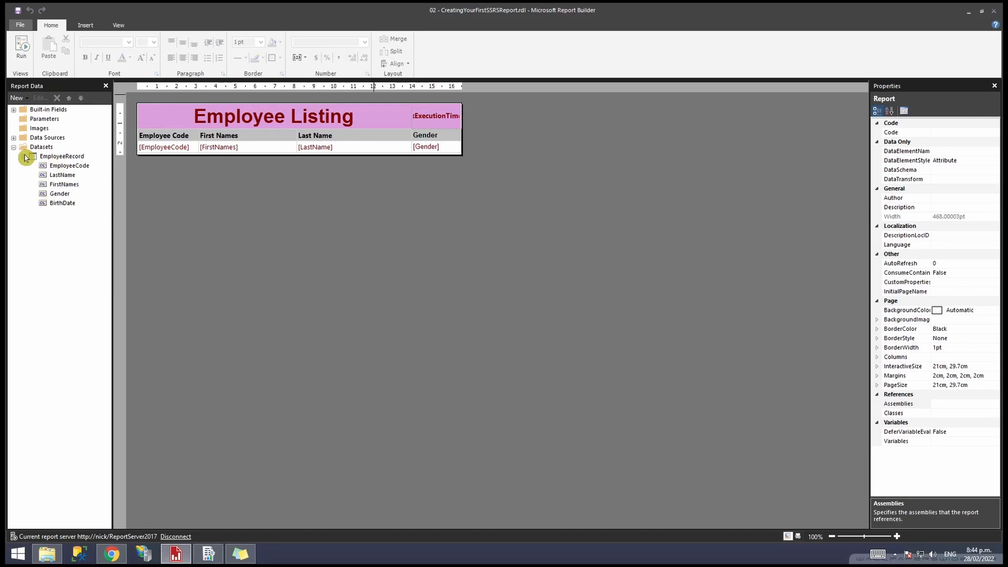
{"action": "right_click", "coordinate": [53, 157]}
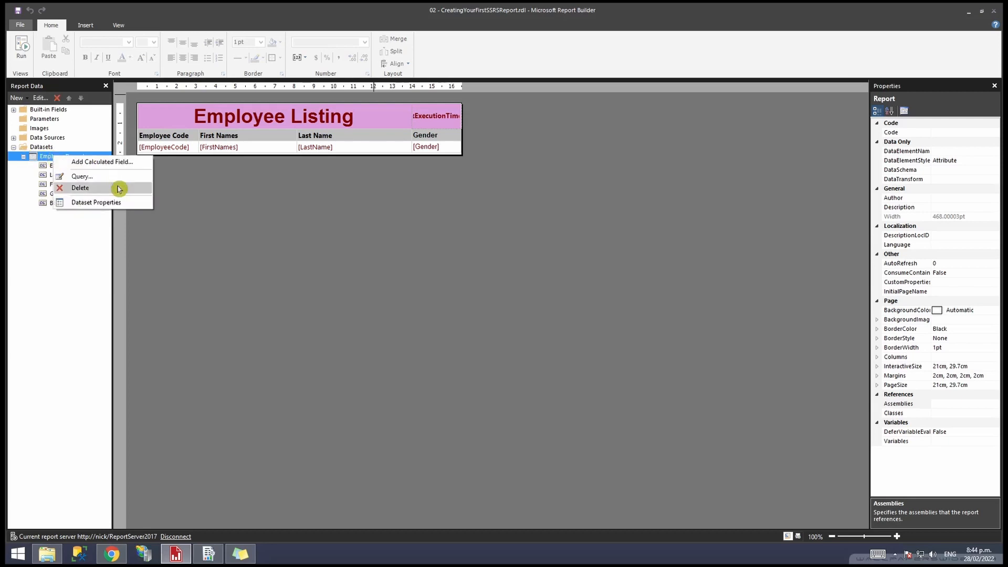
{"action": "left_click", "coordinate": [119, 188]}
{"action": "left_click", "coordinate": [518, 323]}
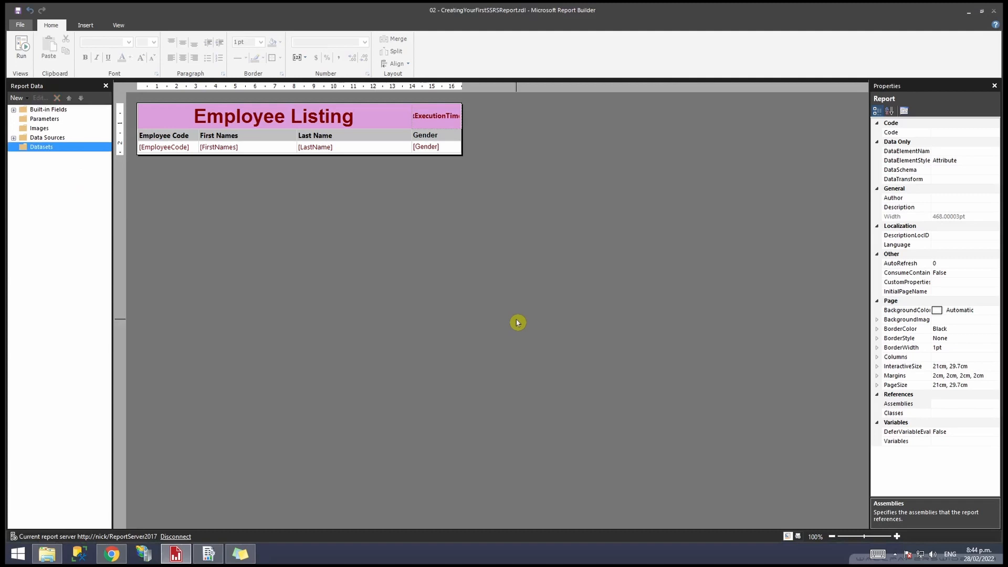
Delete the employee table from the report body below the Employee Listing title
{"action": "left_click", "coordinate": [138, 135]}
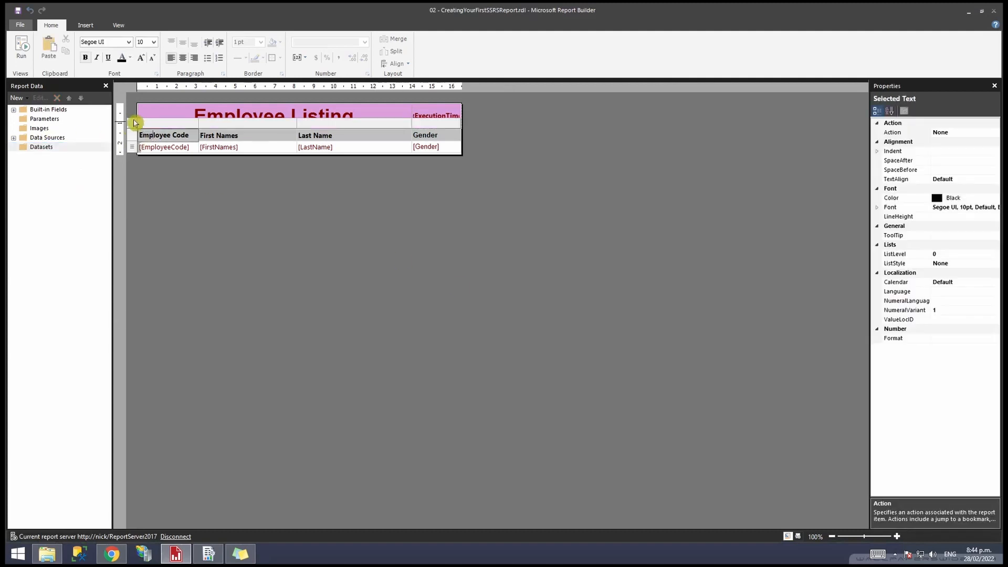
{"action": "left_click", "coordinate": [134, 123]}
{"action": "key", "text": "Delete"}
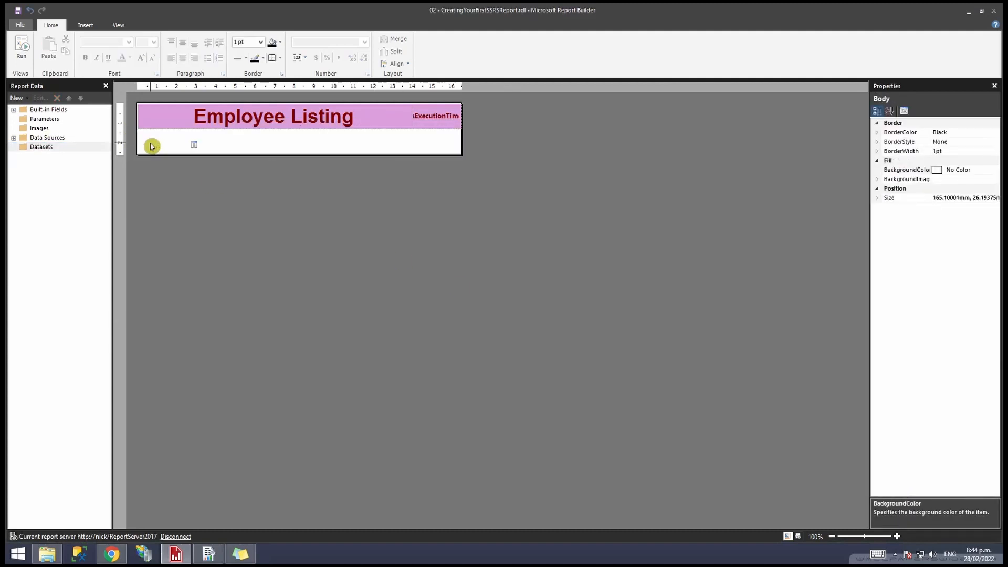
Add a dataset to the report that uses the shared Dataset from the SSRS - Tutorial folder
{"action": "right_click", "coordinate": [52, 147]}
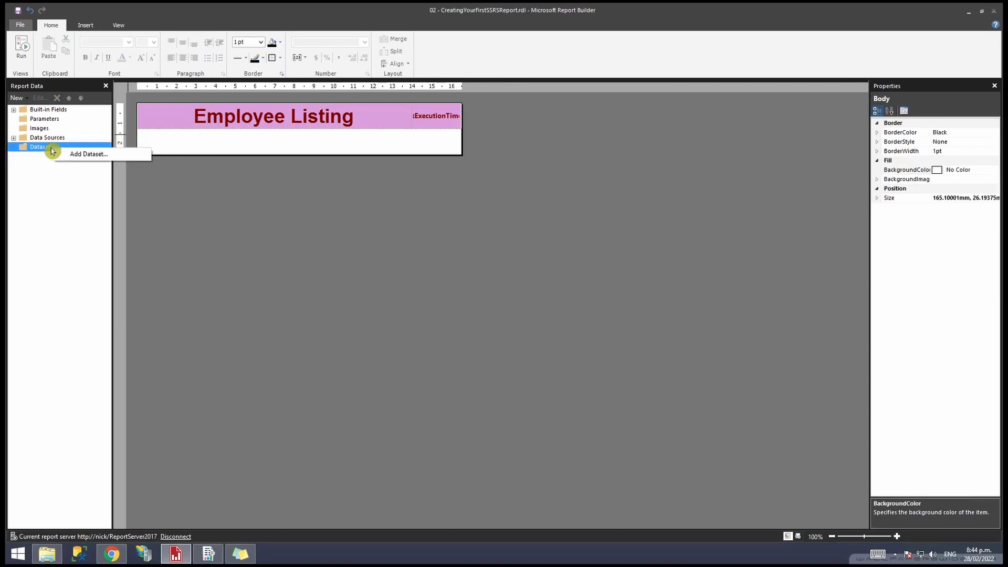
{"action": "left_click", "coordinate": [78, 154]}
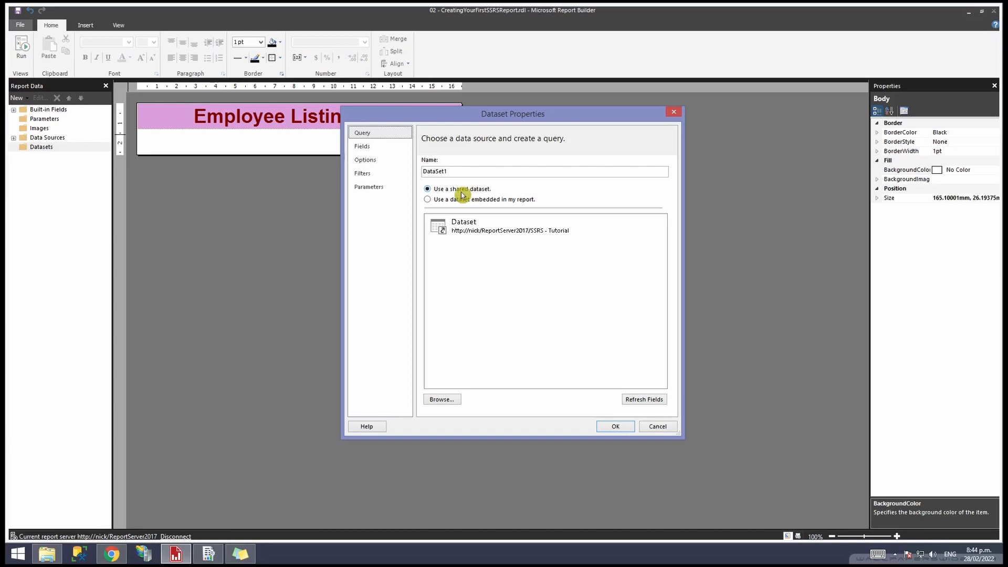
{"action": "left_click", "coordinate": [449, 403]}
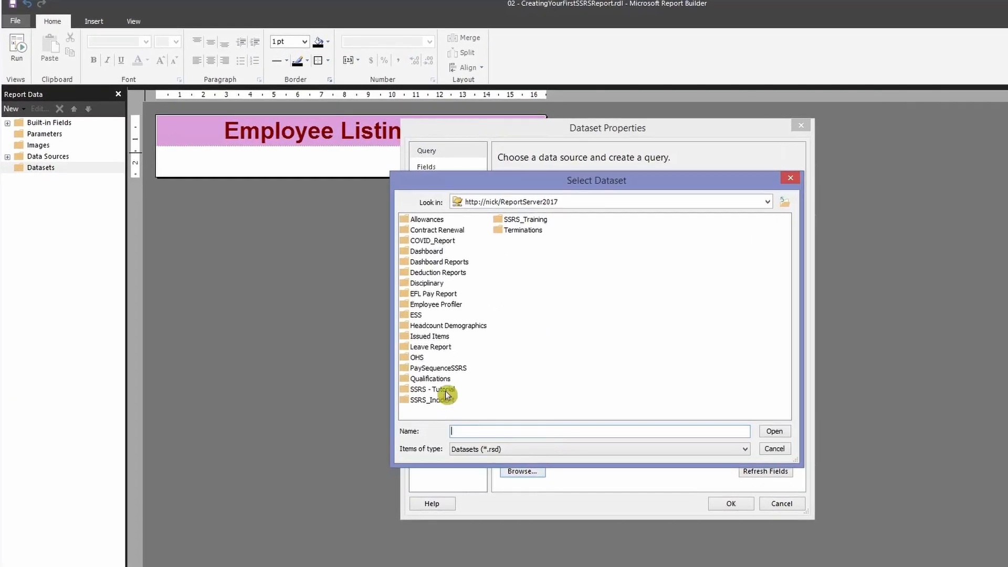
{"action": "double_click", "coordinate": [436, 390]}
{"action": "left_click", "coordinate": [420, 230]}
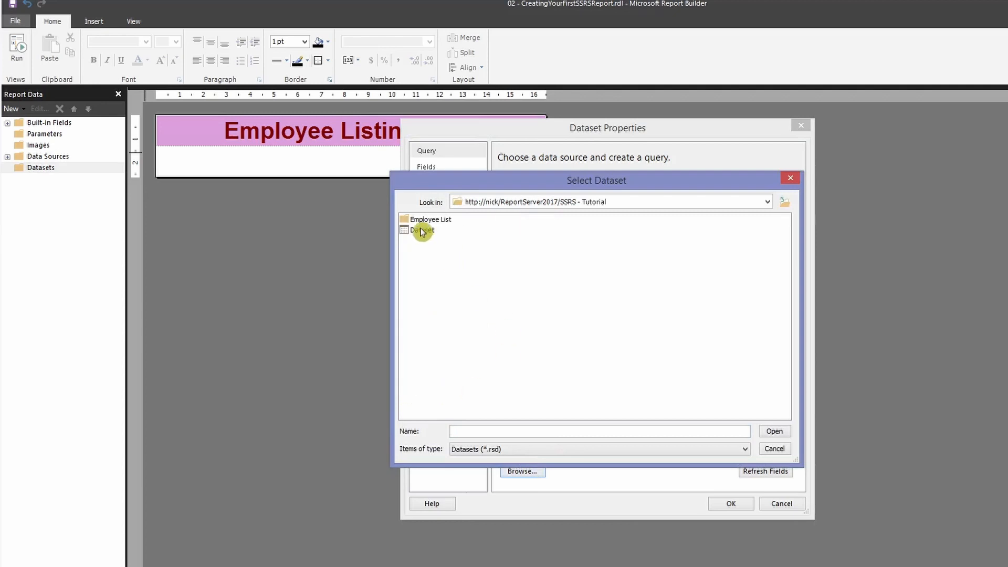
{"action": "left_click", "coordinate": [776, 433]}
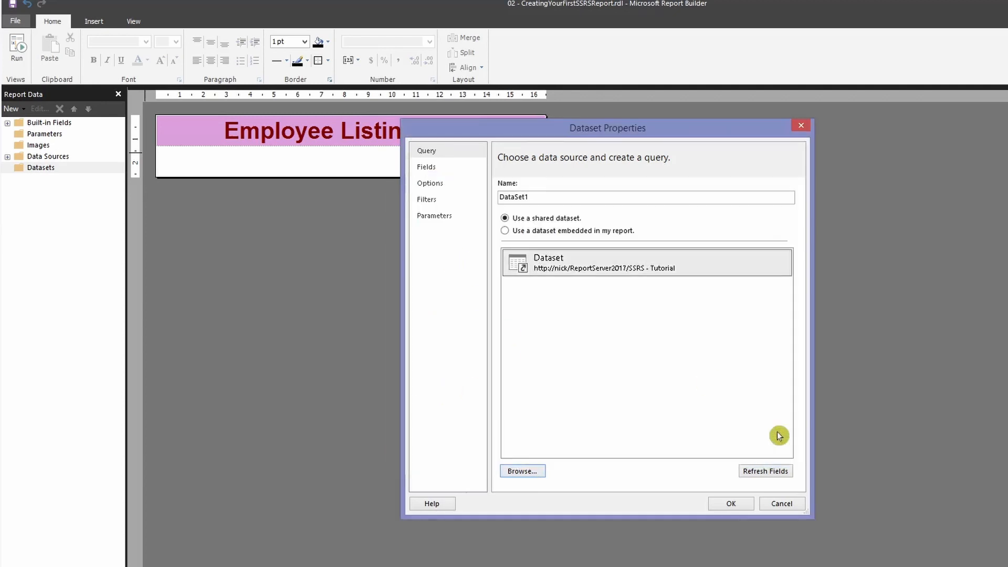
{"action": "left_click", "coordinate": [739, 503]}
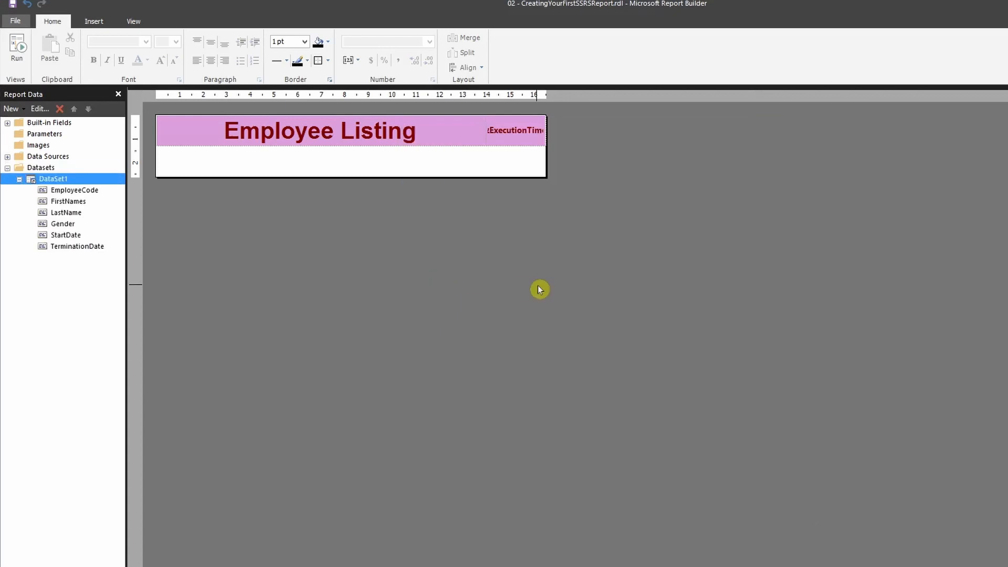
Insert a table into the report body and move it to the left edge directly below the Employee Listing title
{"action": "right_click", "coordinate": [242, 165]}
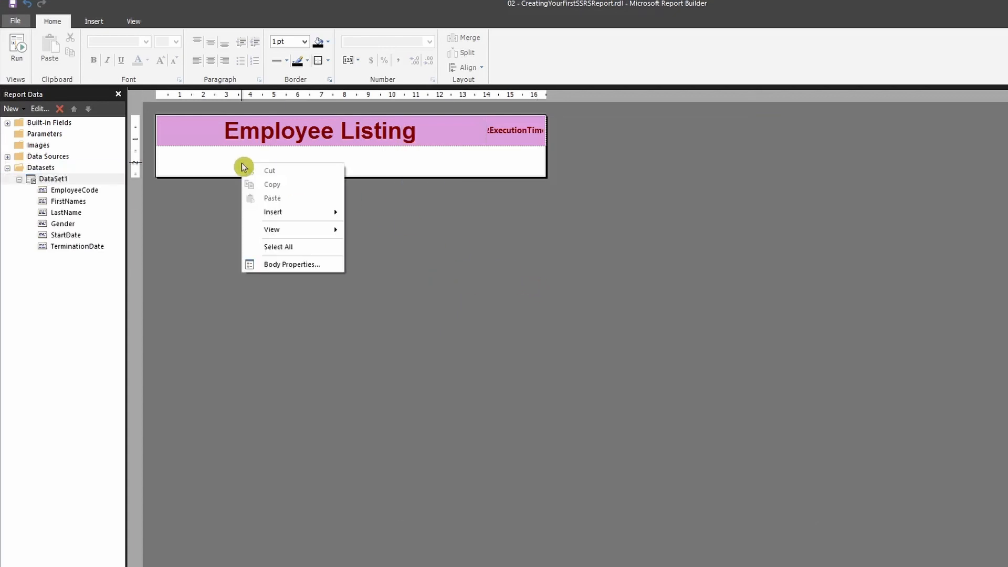
{"action": "mouse_move", "coordinate": [329, 218]}
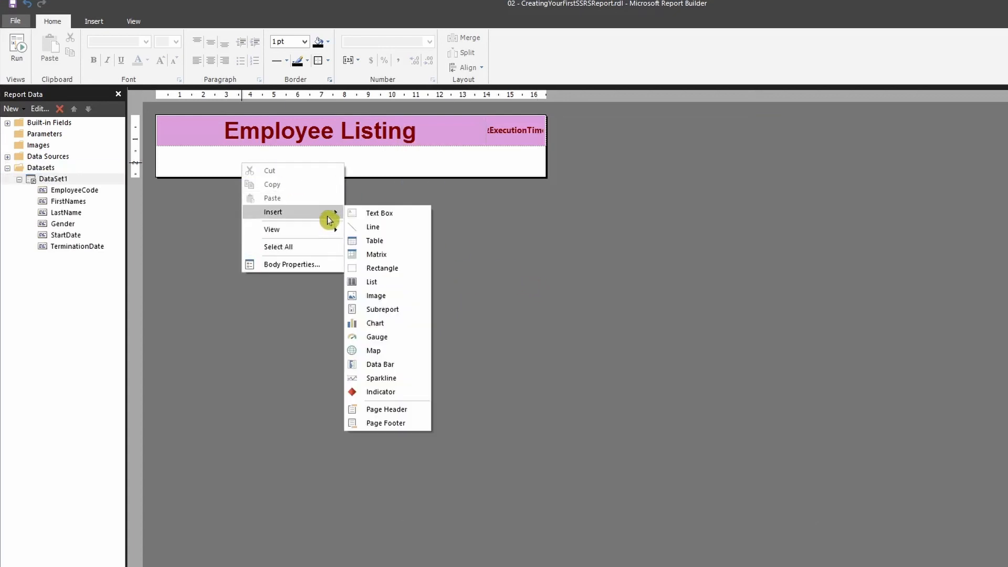
{"action": "left_click", "coordinate": [411, 238]}
{"action": "left_click_drag", "start_coordinate": [251, 163], "coordinate": [163, 147]}
Fill the table's data row with the EmployeeCode, FirstNames, LastName, Gender and StartDate fields, adding columns as needed
{"action": "left_click", "coordinate": [209, 168]}
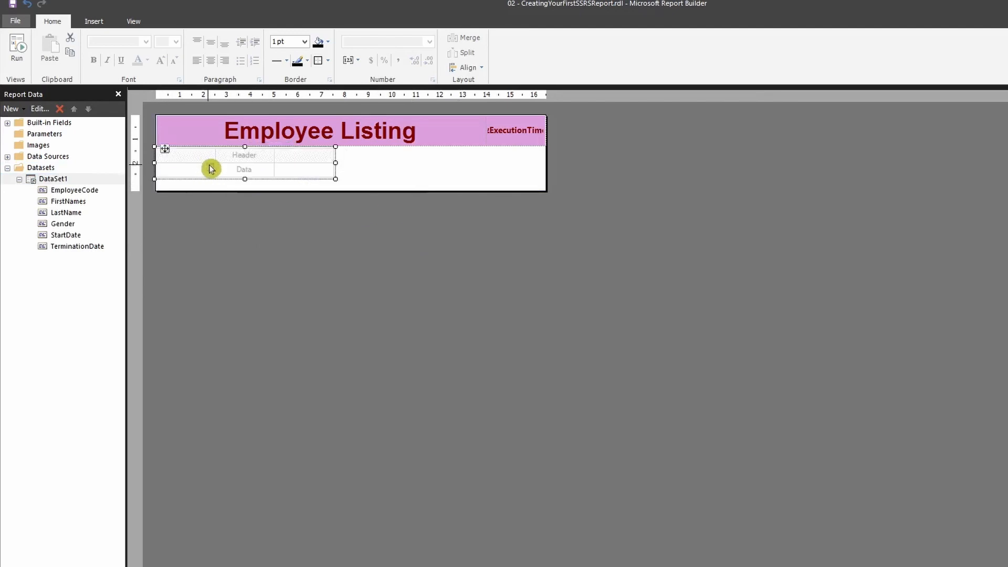
{"action": "left_click", "coordinate": [257, 181]}
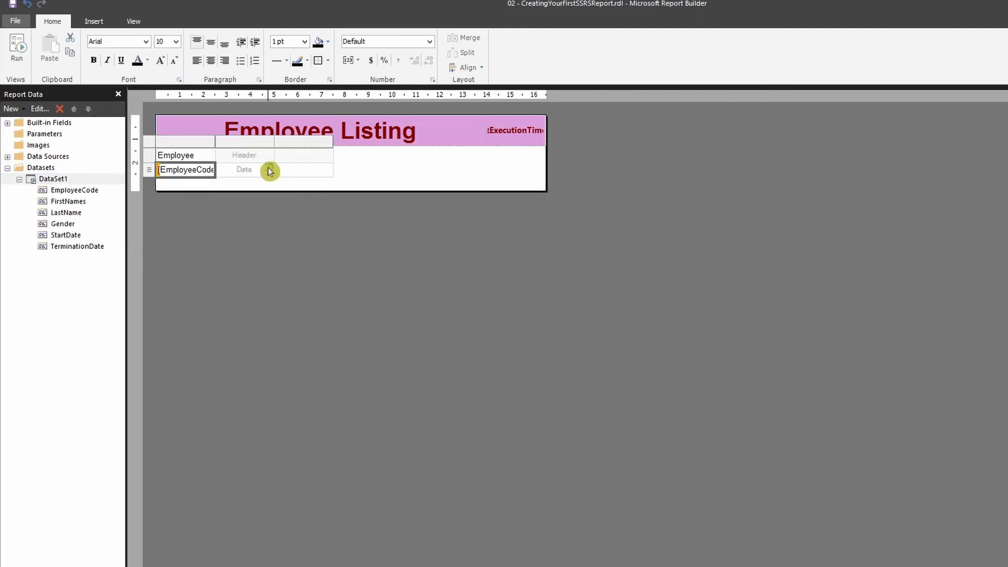
{"action": "left_click", "coordinate": [268, 169]}
{"action": "left_click", "coordinate": [321, 194]}
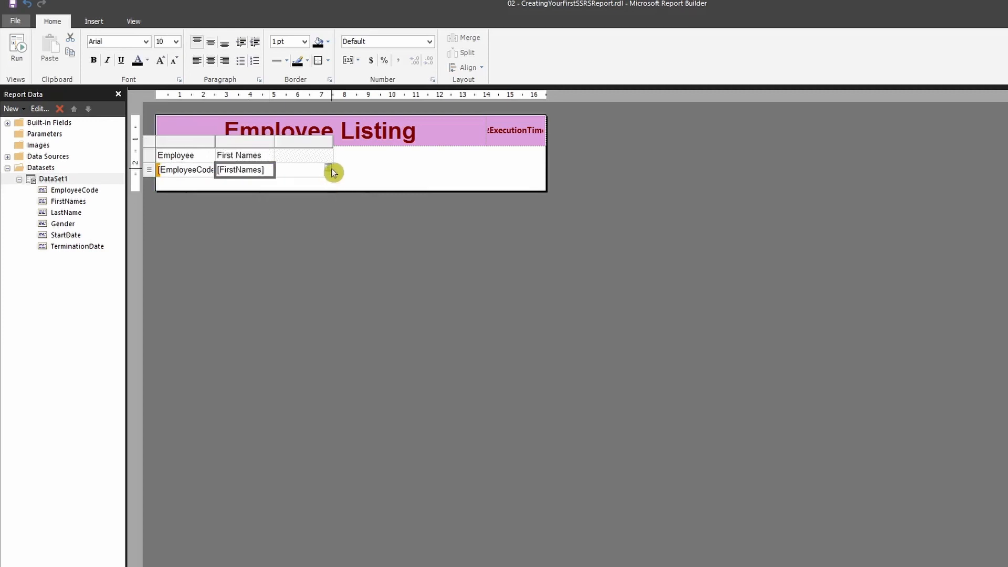
{"action": "left_click", "coordinate": [331, 171]}
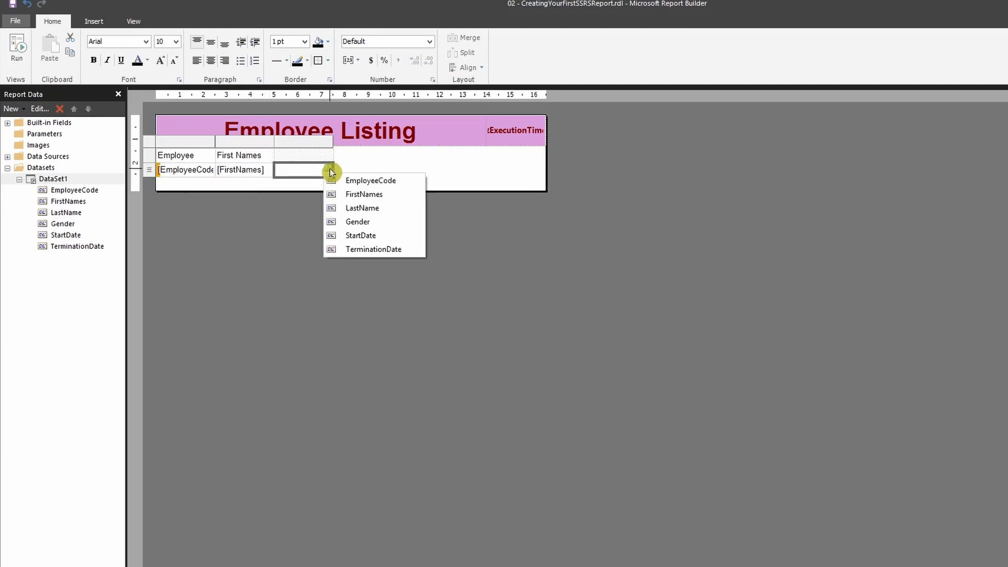
{"action": "left_click", "coordinate": [376, 207]}
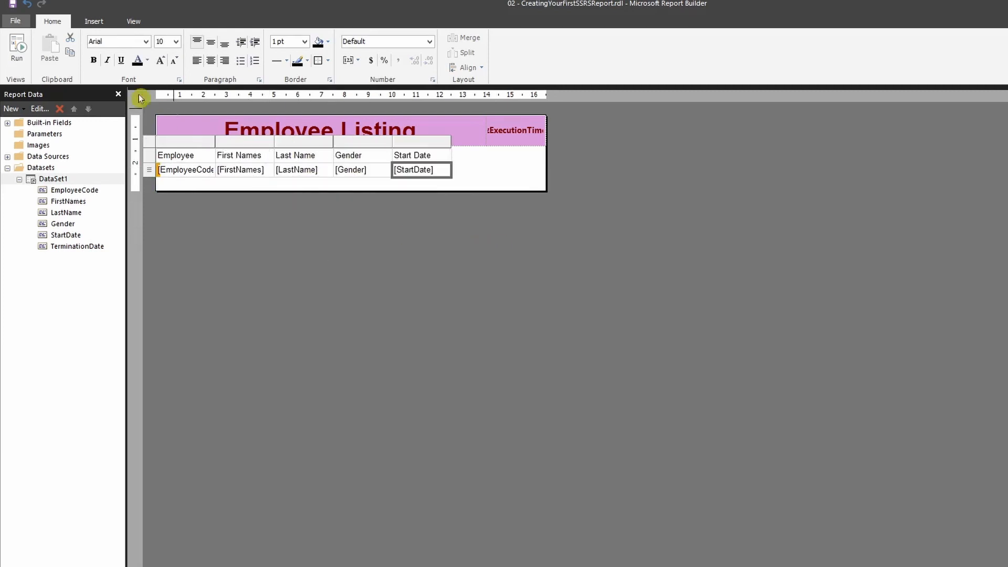
Run the report to preview the employee rows and return to the design view
{"action": "left_click", "coordinate": [17, 48]}
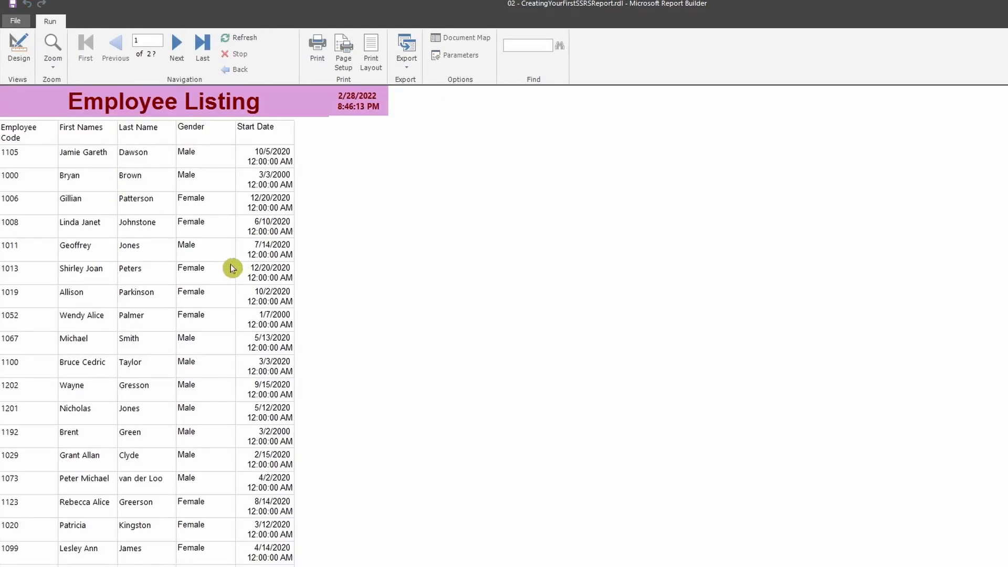
{"action": "left_click", "coordinate": [15, 52]}
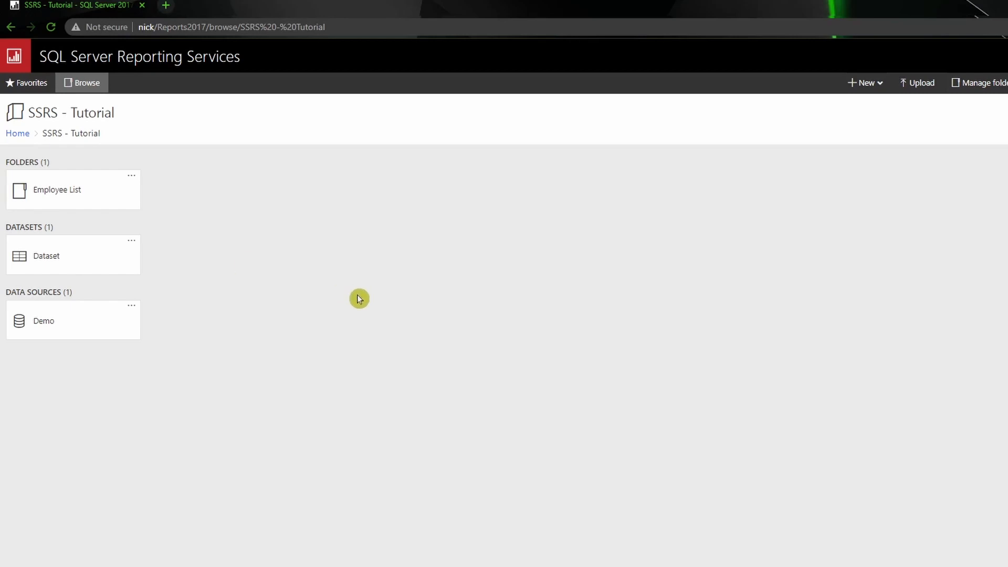
Switch to the SSRS - Tutorial folder in the browser and open the shared Dataset for editing in Report Builder
{"action": "left_click", "coordinate": [131, 241]}
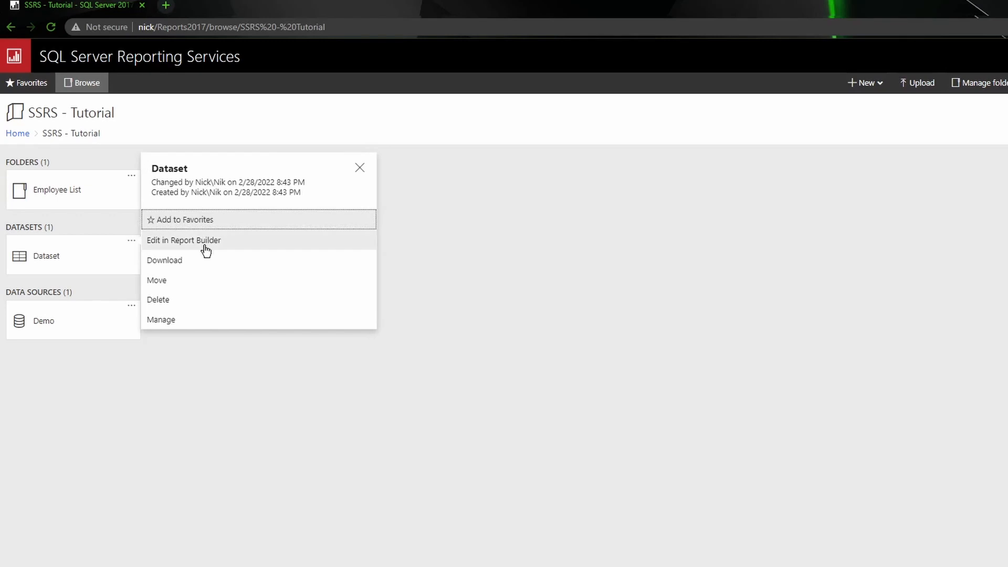
{"action": "left_click", "coordinate": [204, 246]}
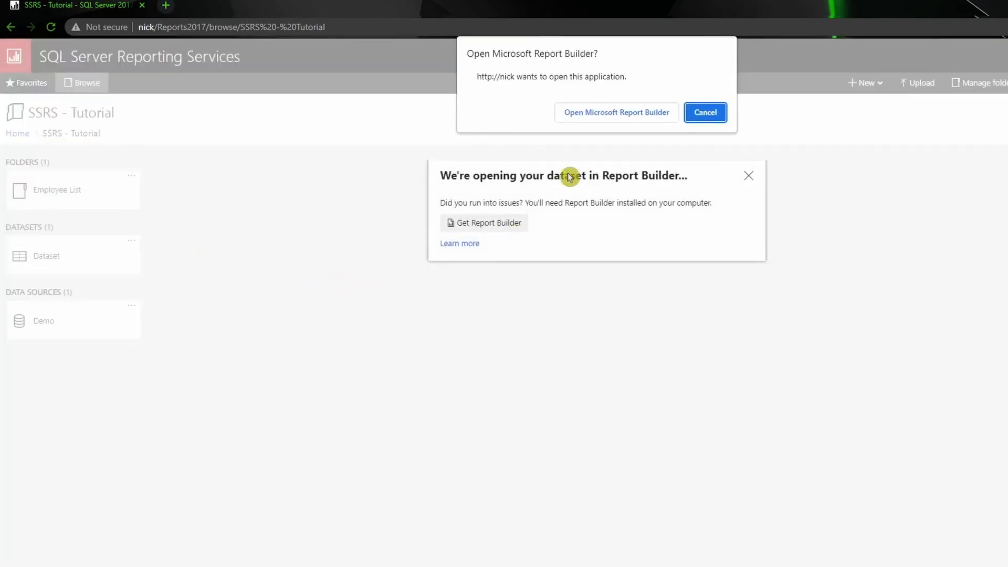
{"action": "left_click", "coordinate": [590, 112]}
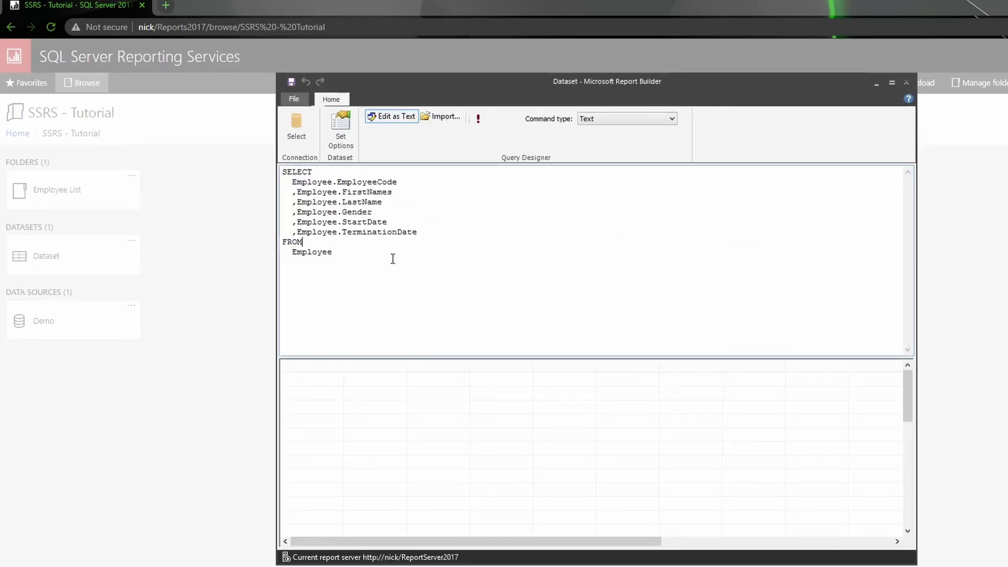
Add the column Employee.ReviewDate after Employee.TerminationDate in the shared dataset's query and save the dataset
{"action": "left_click", "coordinate": [392, 255]}
{"action": "left_click", "coordinate": [446, 233]}
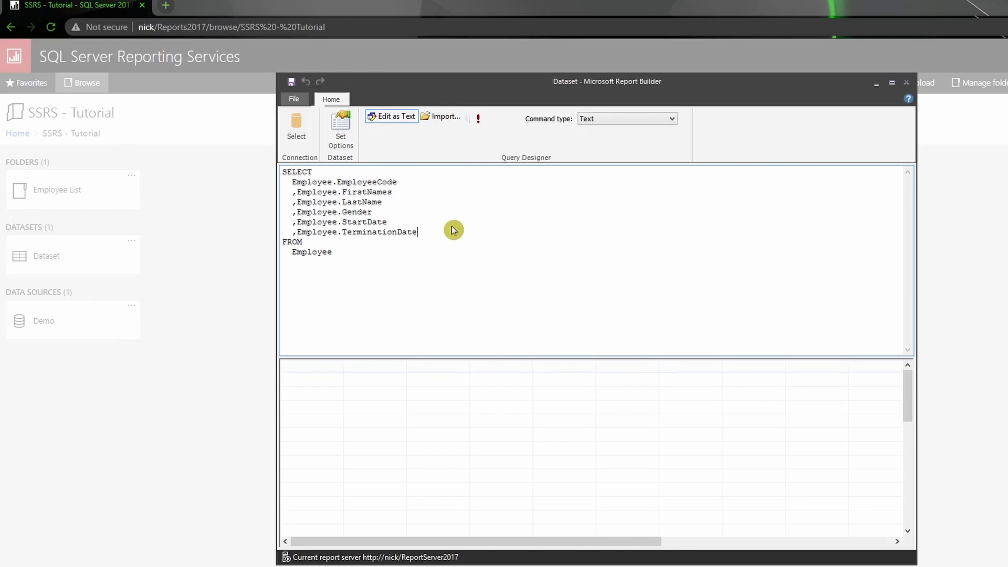
{"action": "key", "text": "Return"}
{"action": "type", "text": ",Employee.ReviewDae"}
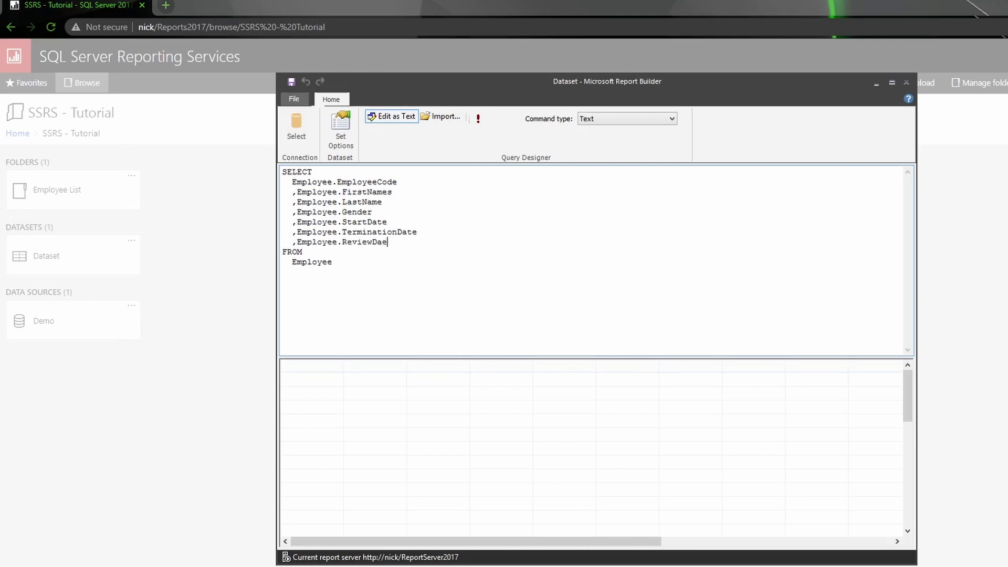
{"action": "key", "text": "BackSpace"}
{"action": "type", "text": "te"}
{"action": "left_click", "coordinate": [293, 83]}
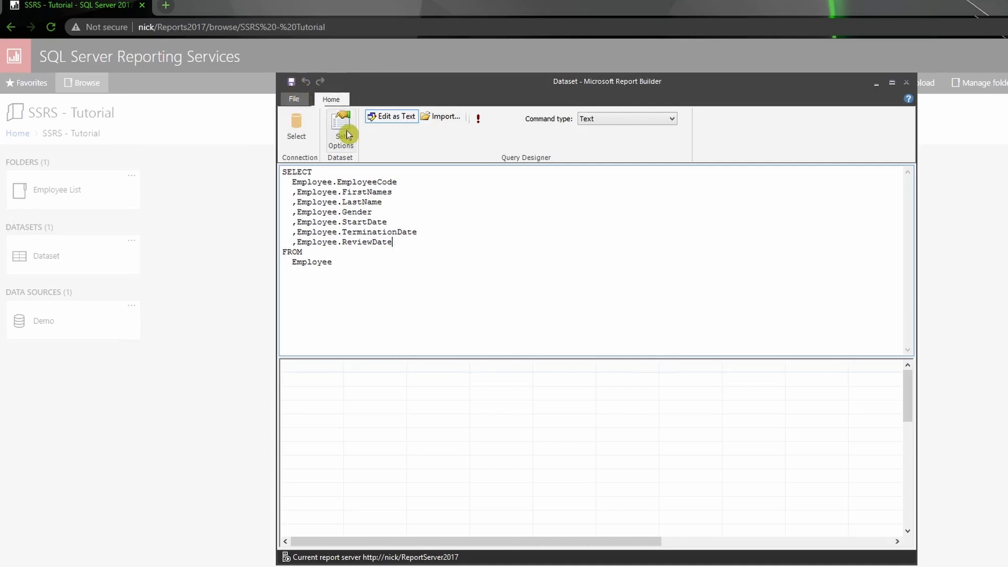
Run the updated dataset query to check its output, and close the dataset editor and the browser's launch notice
{"action": "left_click", "coordinate": [483, 123]}
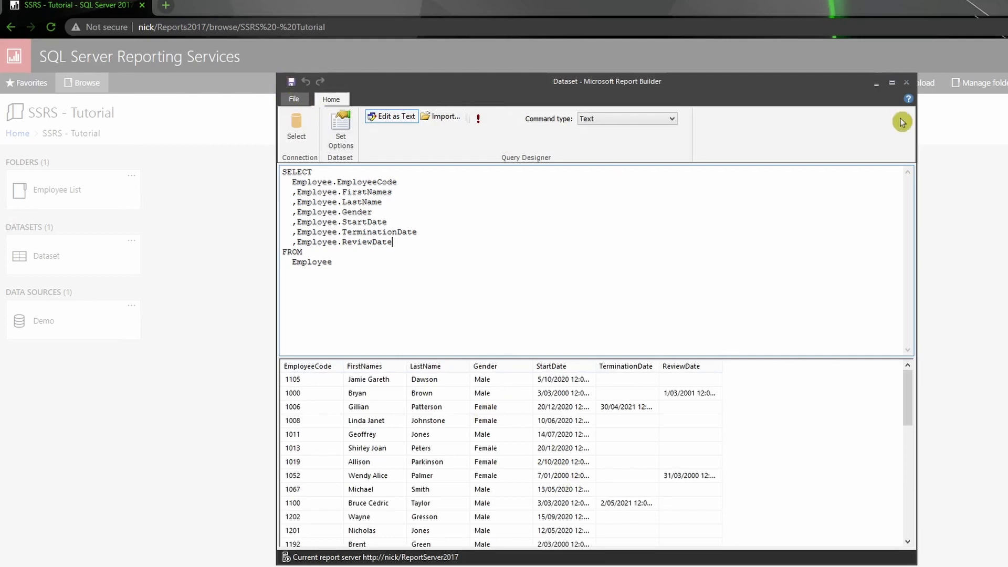
{"action": "left_click", "coordinate": [906, 83]}
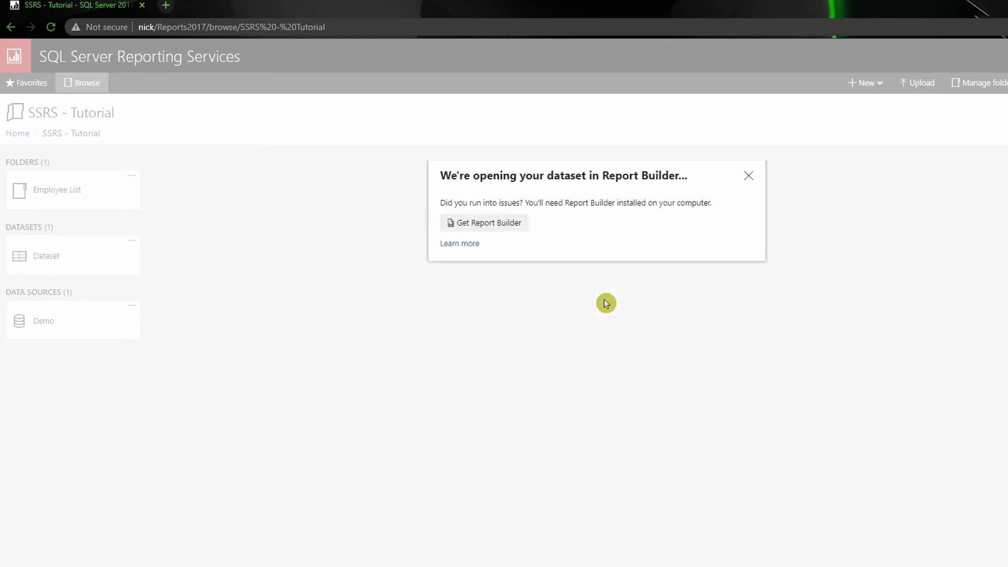
{"action": "left_click", "coordinate": [832, 228]}
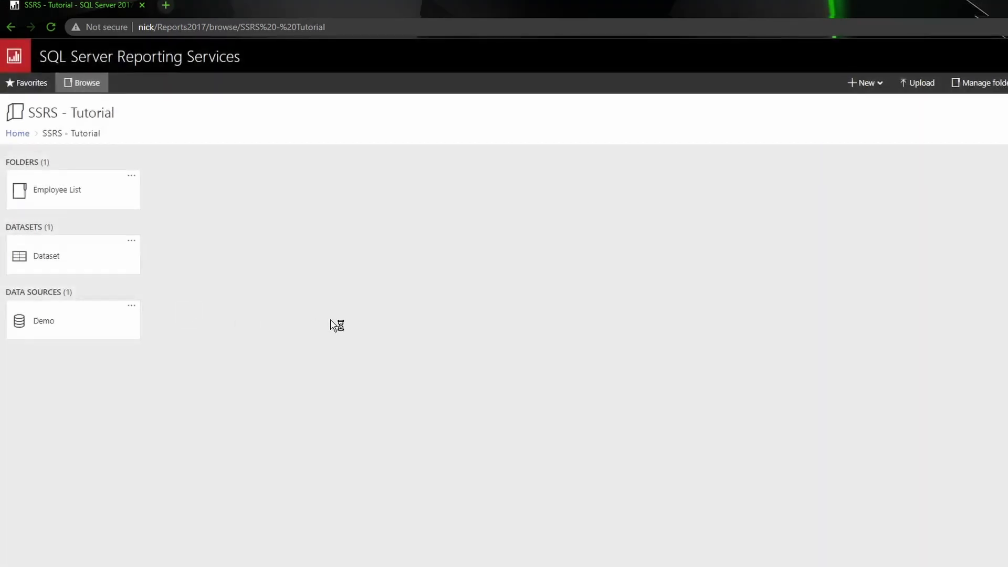
Return to the 02 - CreatingYourFirstSSRSReport.rdl report and refresh the fields of DataSet1 from the shared dataset
{"action": "key", "text": "alt+Tab"}
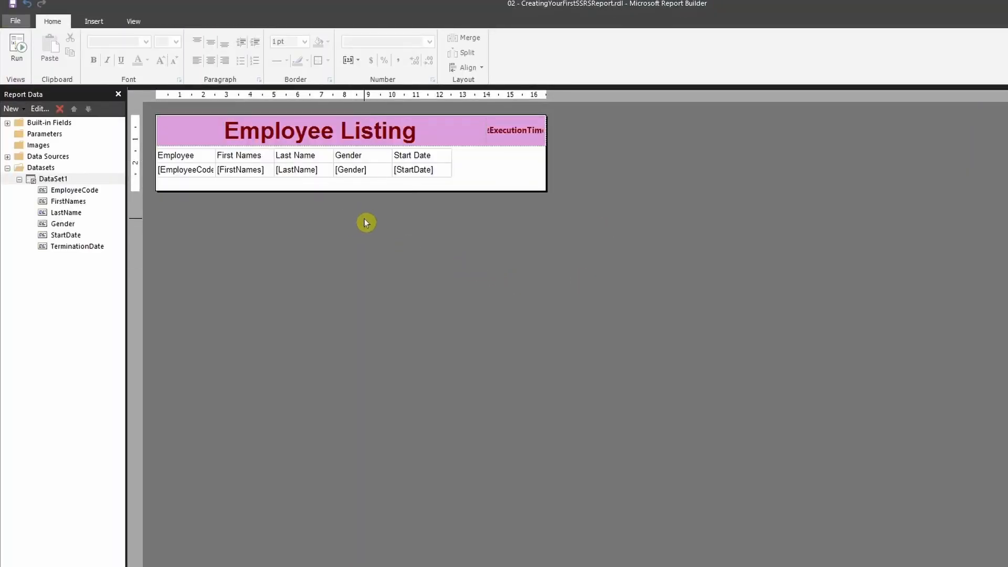
{"action": "right_click", "coordinate": [56, 181]}
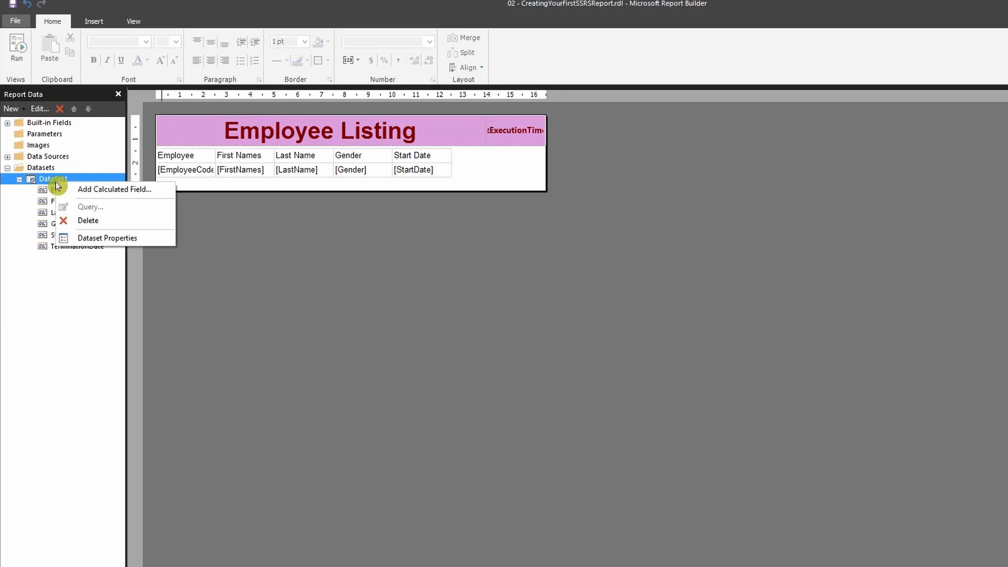
{"action": "left_click", "coordinate": [107, 238]}
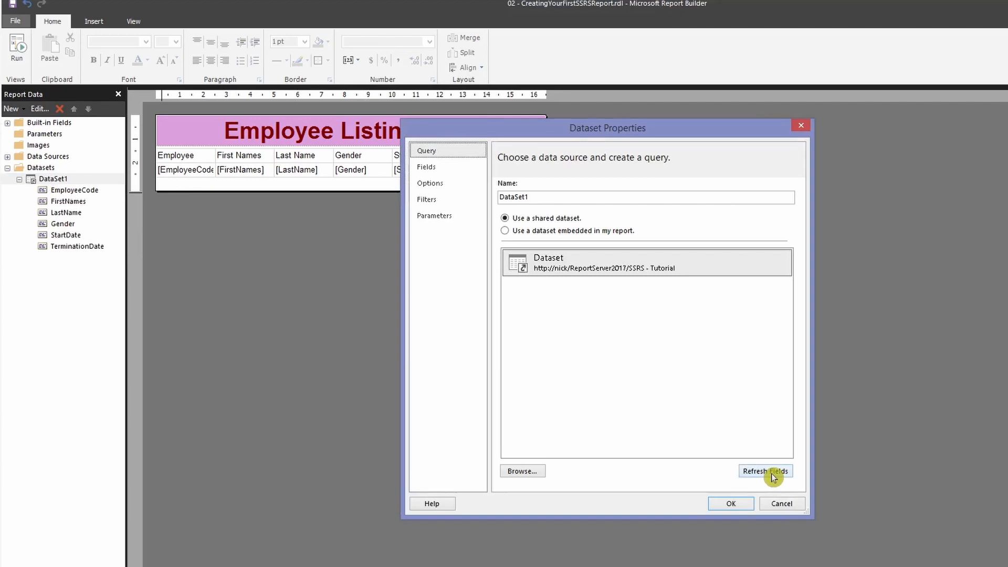
{"action": "left_click", "coordinate": [773, 476]}
{"action": "left_click", "coordinate": [729, 505]}
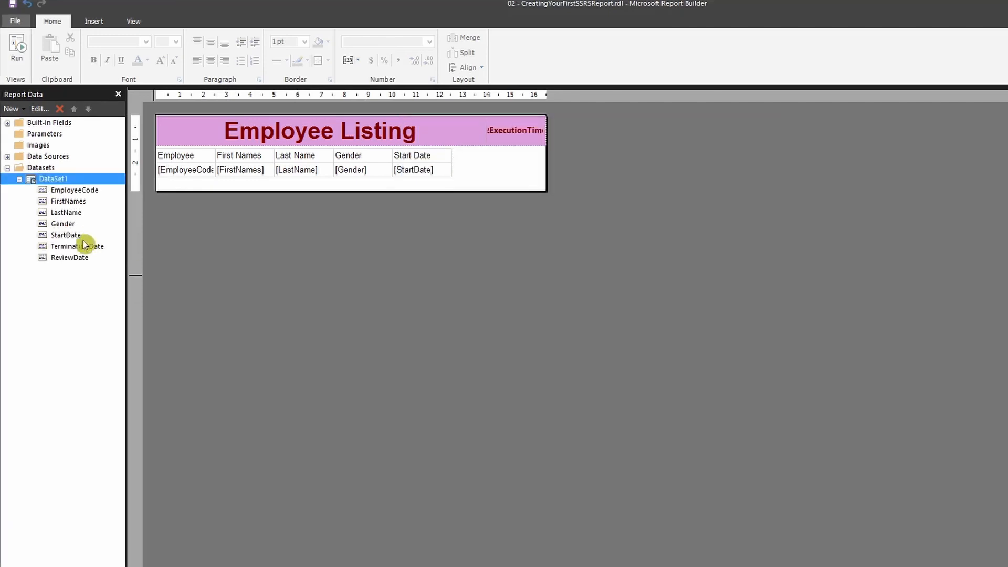
{"action": "left_click", "coordinate": [85, 260]}
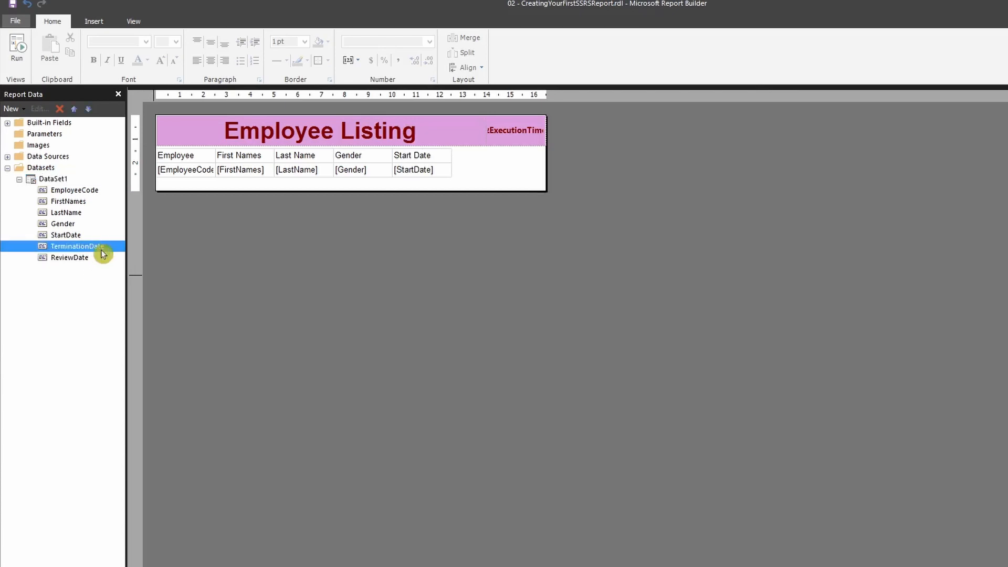